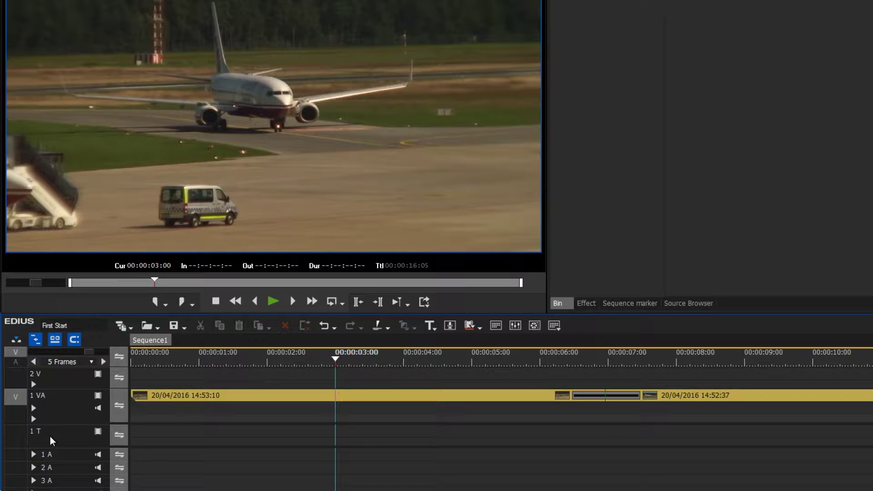
Create a QuickTitler title clip on the 1T track and place its window beside the timeline
right_click(235, 432)
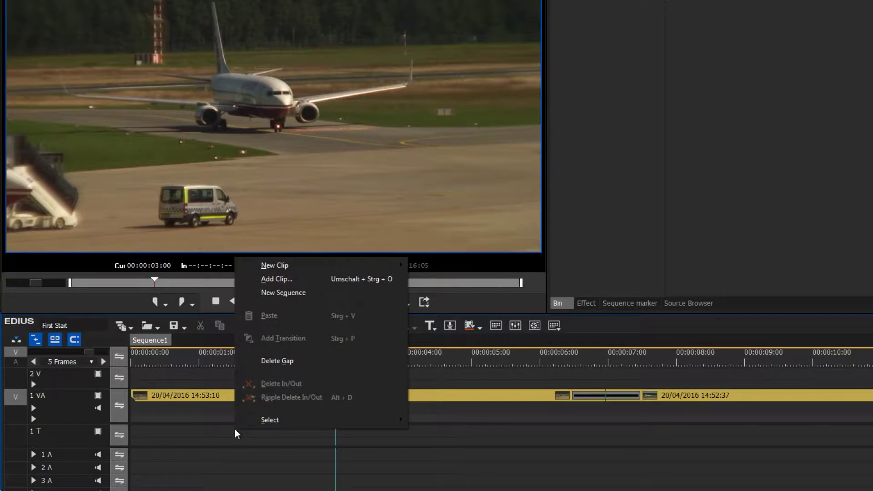
mouse_move(275, 265)
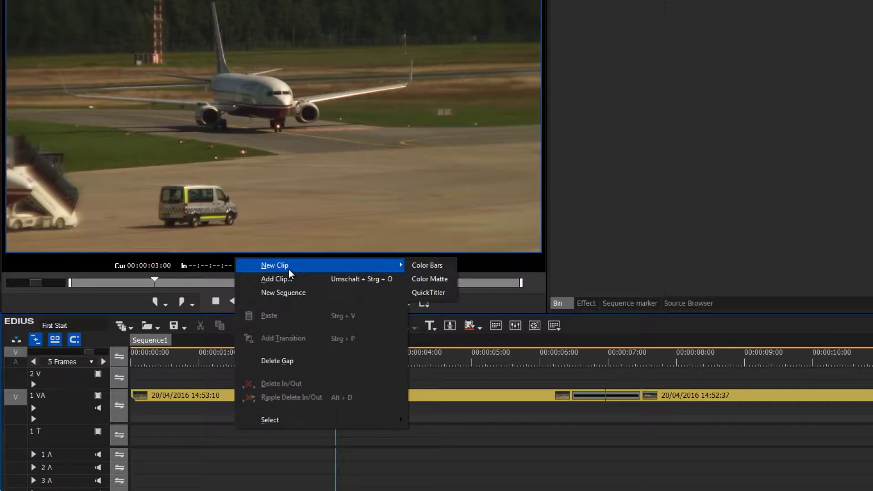
click(427, 293)
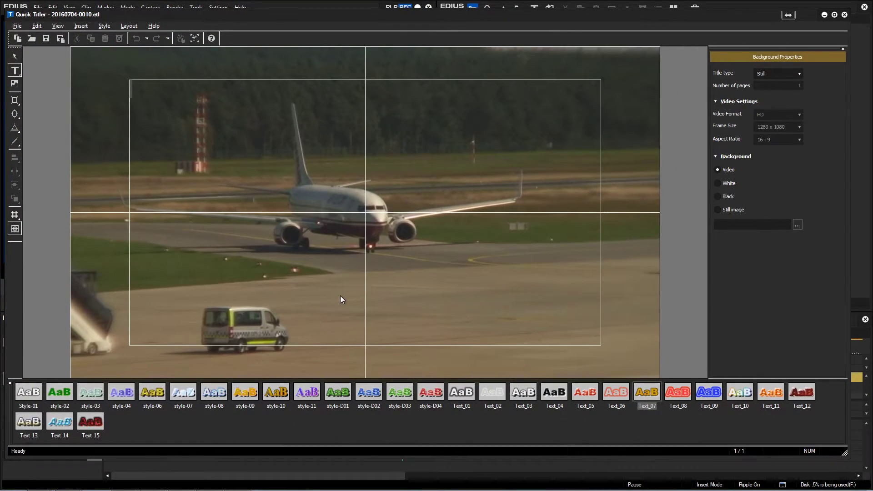
double_click(291, 18)
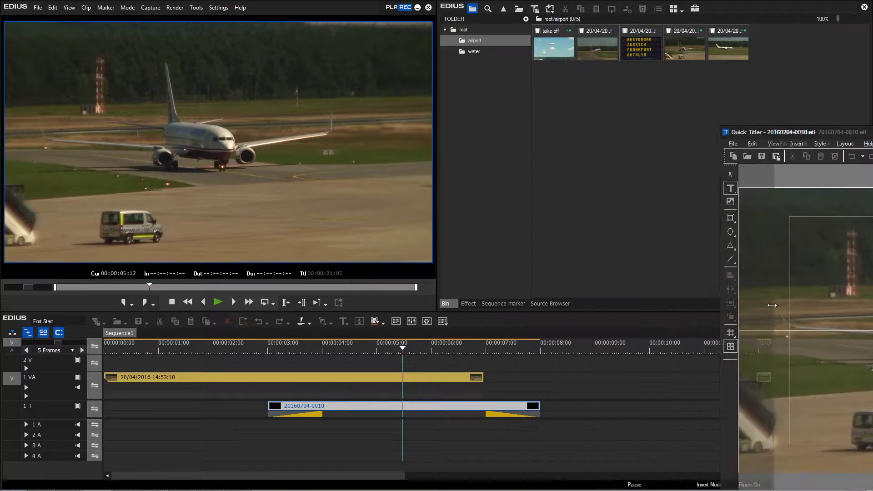
drag(543, 292, 850, 332)
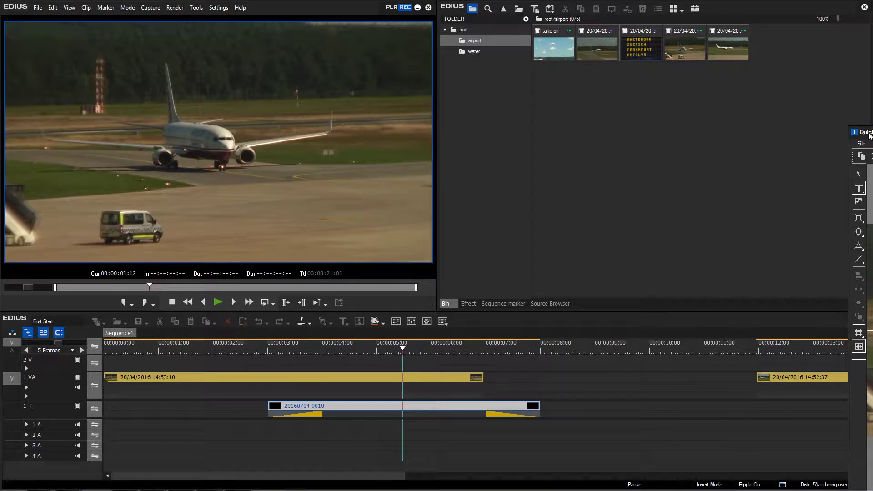
mouse_move(860, 132)
mouse_down()
mouse_move(202, 65)
mouse_move(160, 44)
mouse_up()
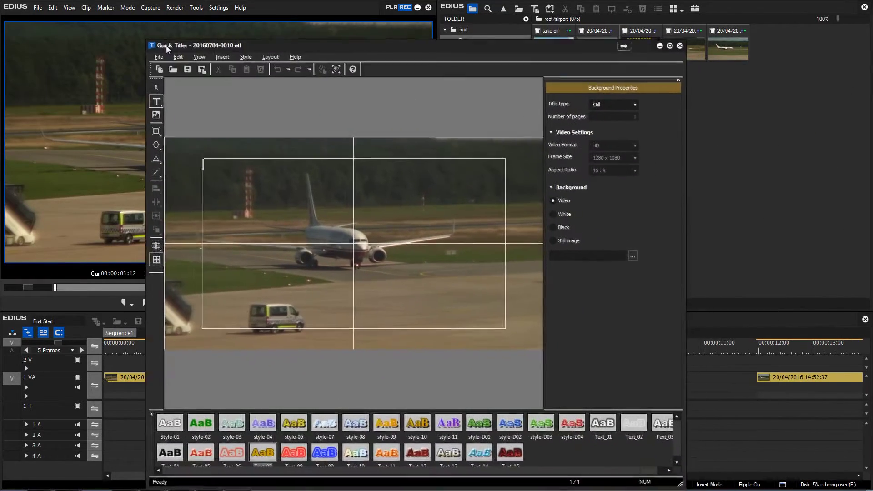
Close Quick Titler, switch to overwrite mode, and create another title clip on the track
click(674, 43)
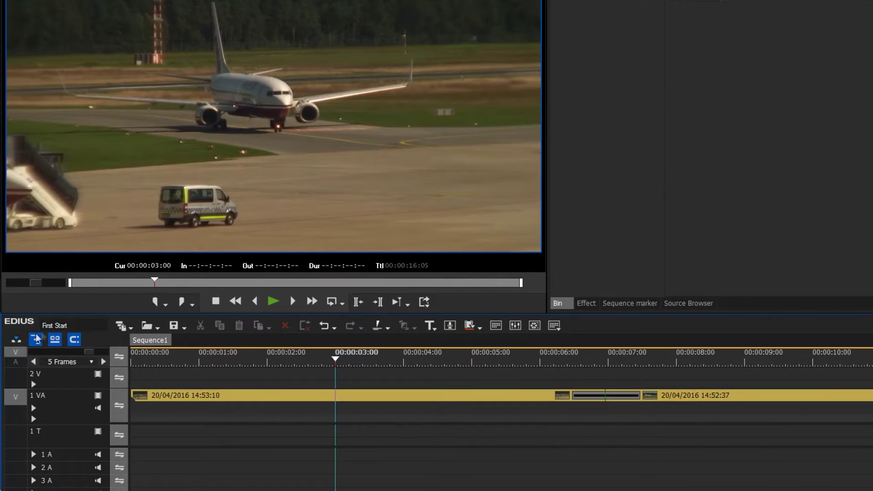
click(16, 342)
right_click(229, 435)
mouse_move(270, 273)
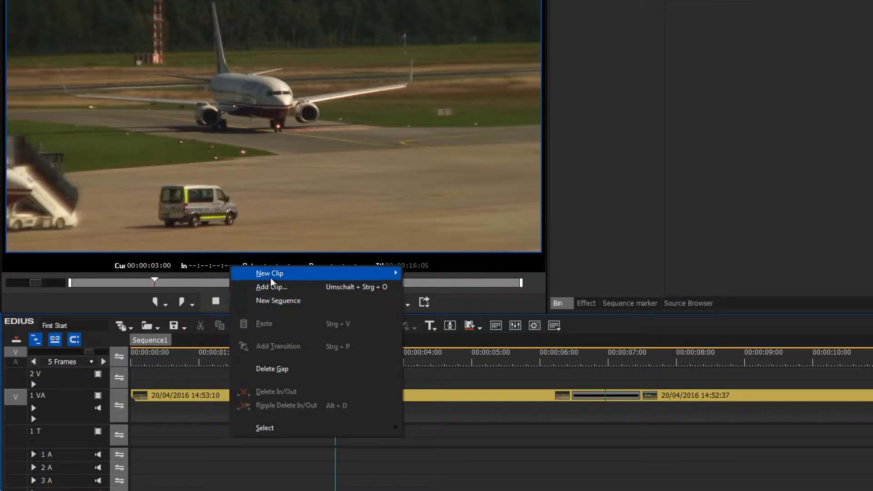
key(Escape)
key(space)
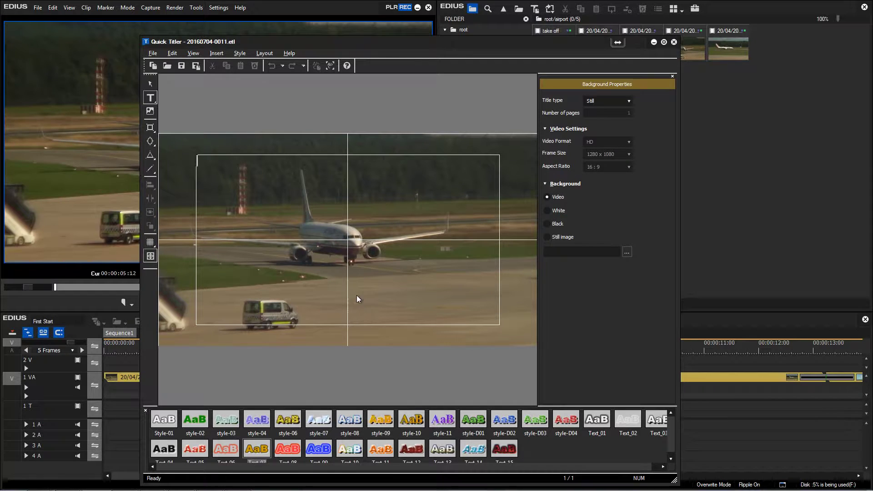
Enlarge the Quick Titler window to fill the screen
drag(139, 34, 6, 7)
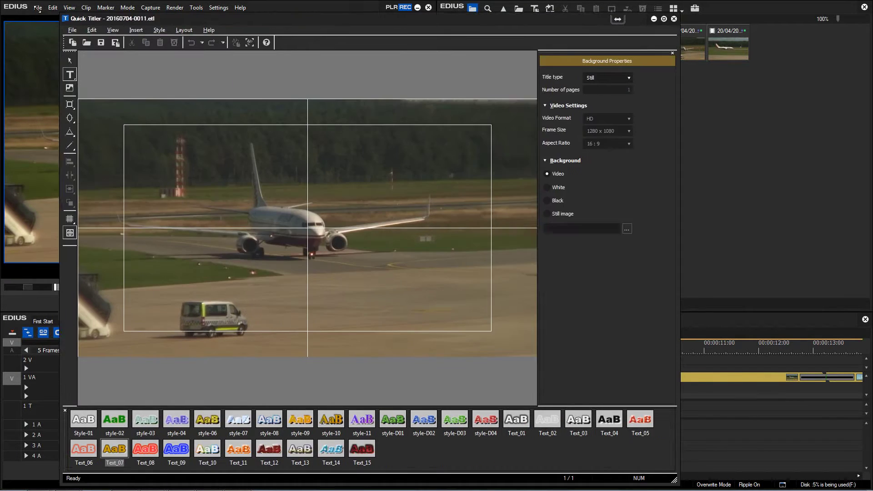
drag(673, 160, 682, 161)
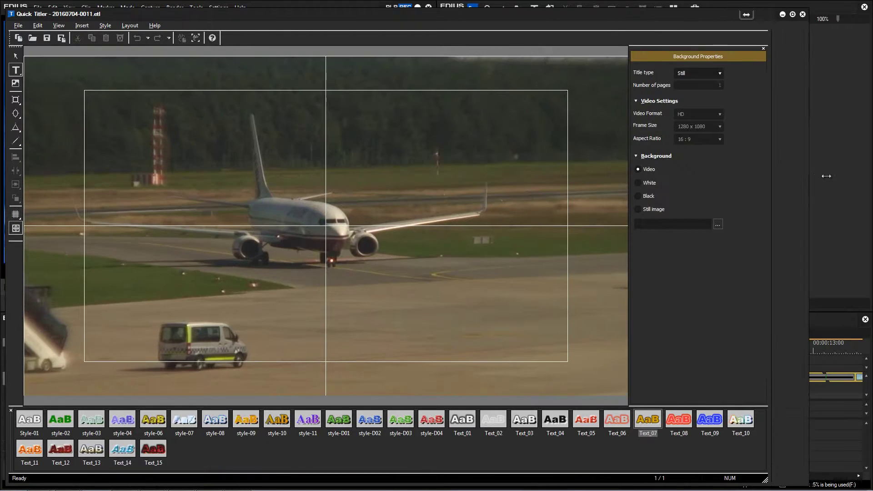
drag(689, 160, 845, 177)
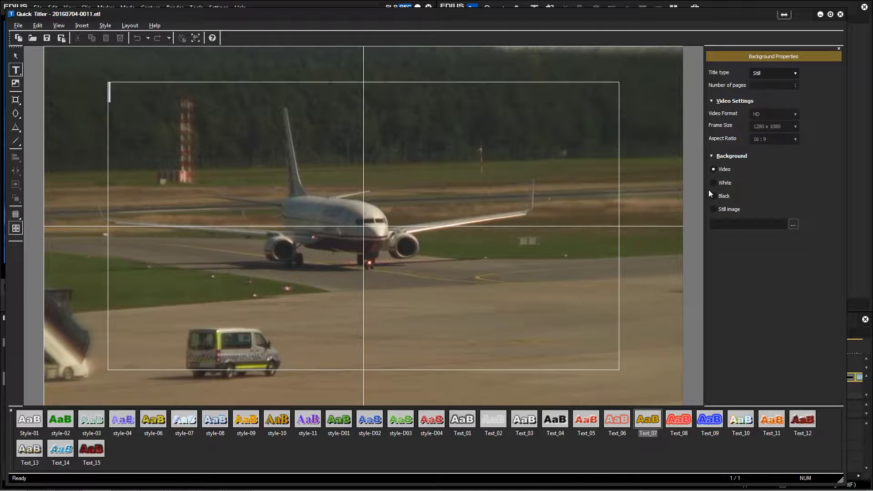
text(A)
Type the title 'At the' on one line and 'Airport' on the next
key(Escape)
text(t )
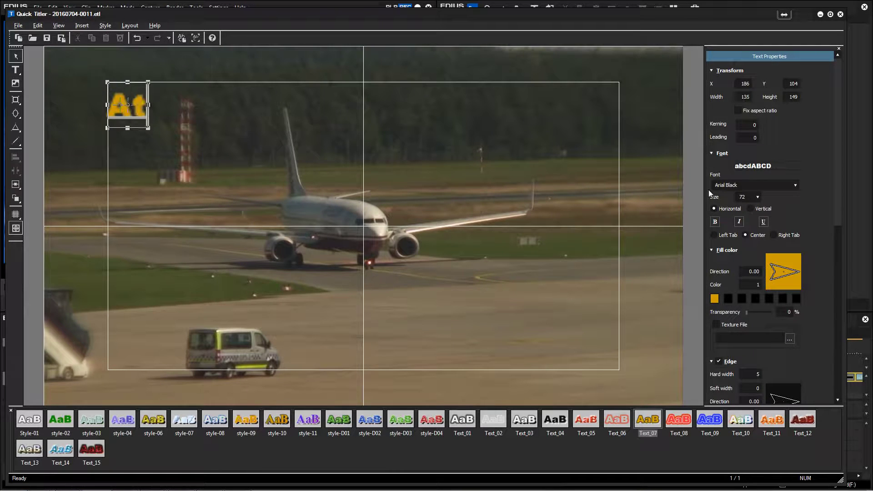
text(the)
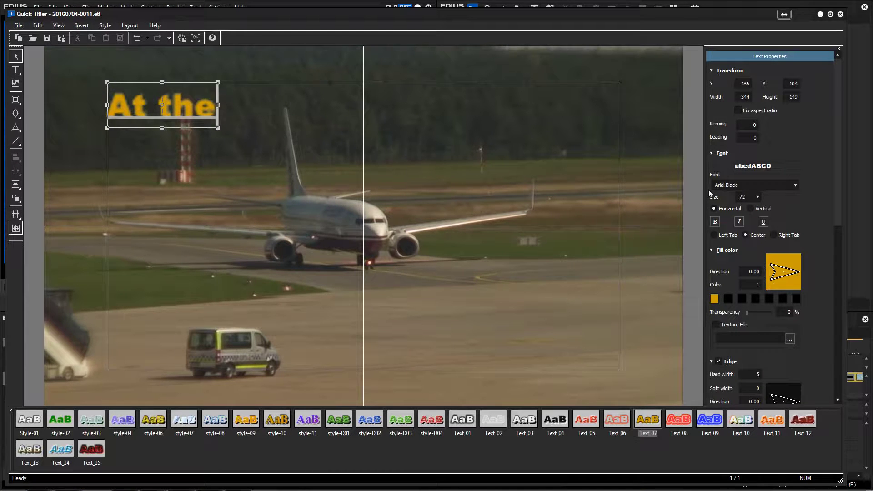
key(Return)
text(Ai)
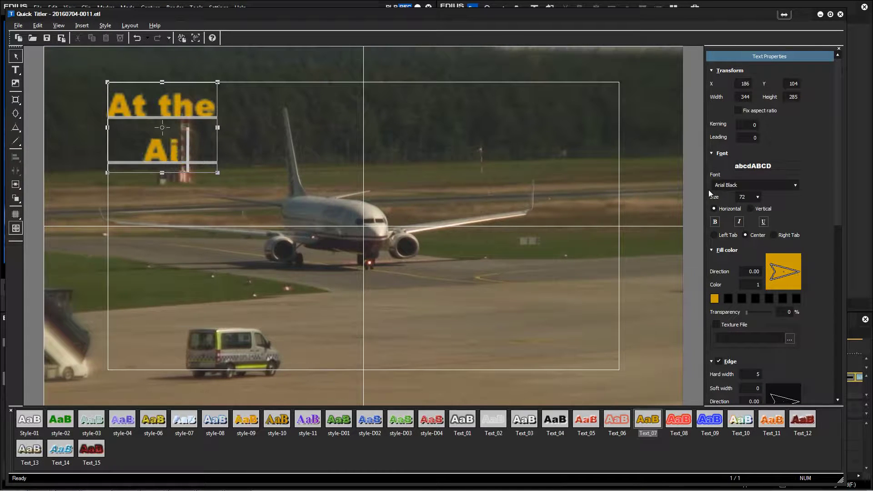
text(rport)
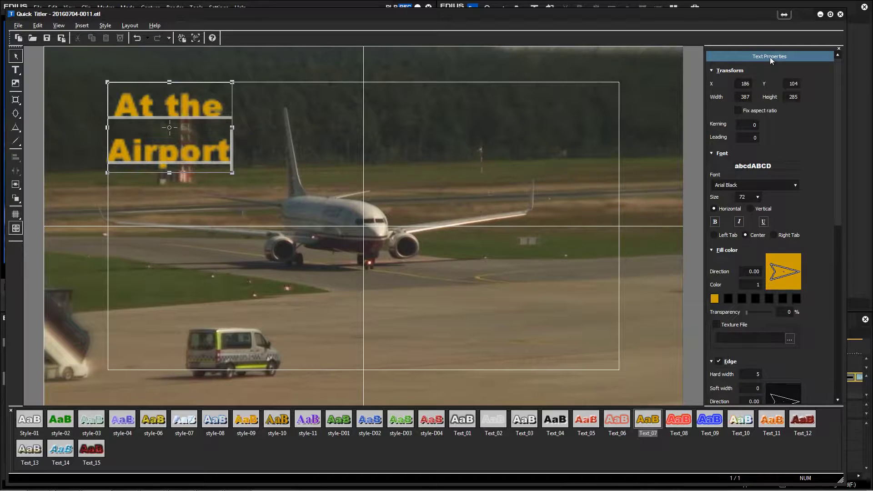
Set the title's font size to 120, then change it to 200
click(758, 199)
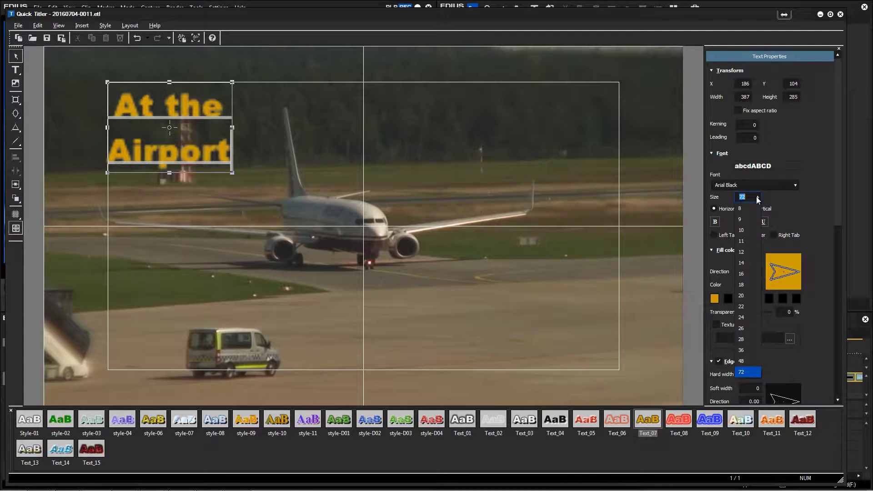
click(757, 199)
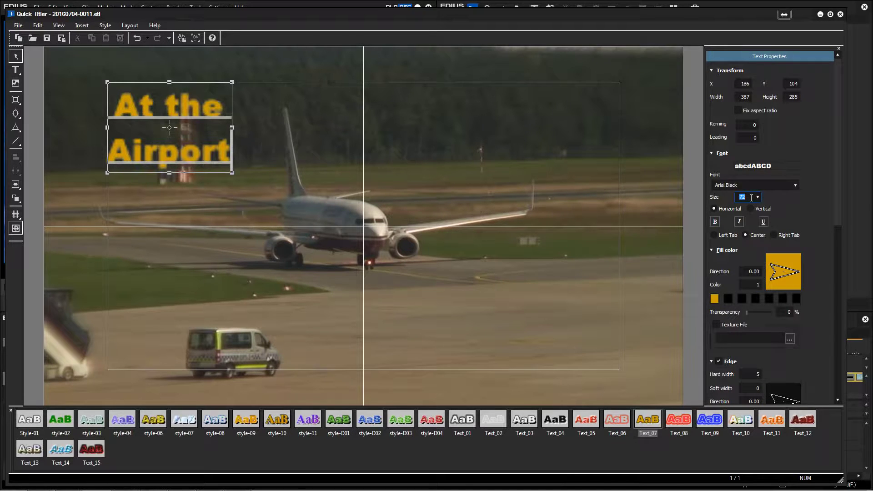
text(120)
key(Return)
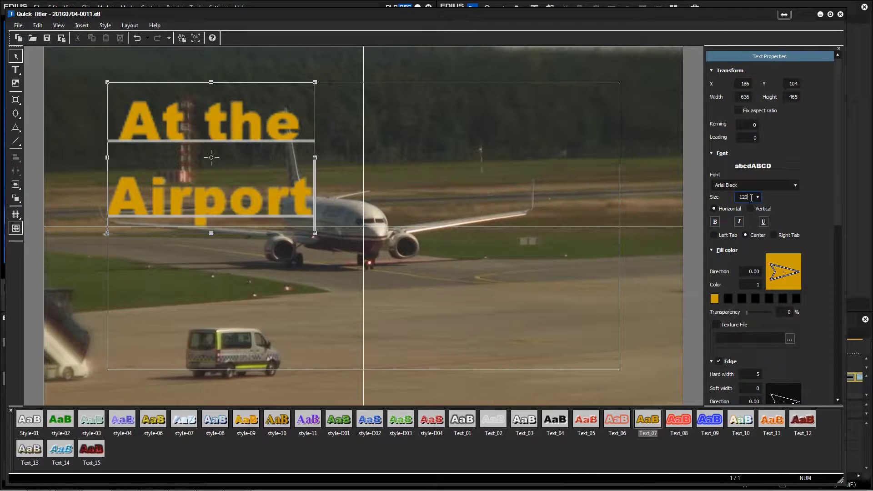
key(BackSpace)
key(BackSpace)
key(BackSpace)
text(00)
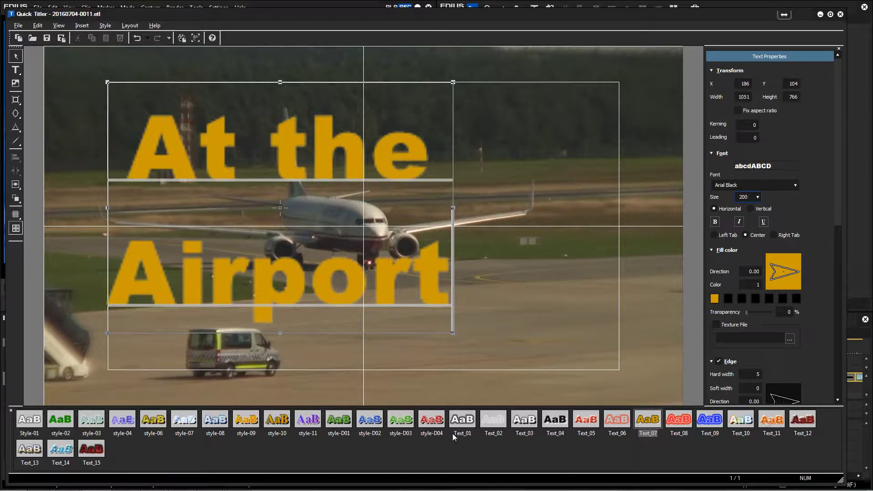
Apply a white text preset, set the font size to 150, and keep Arial Black
click(530, 422)
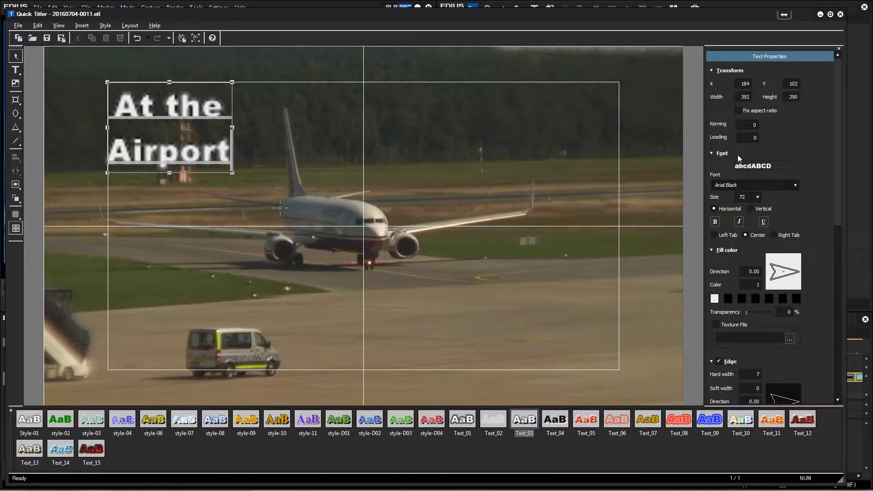
double_click(742, 197)
text(150)
key(Return)
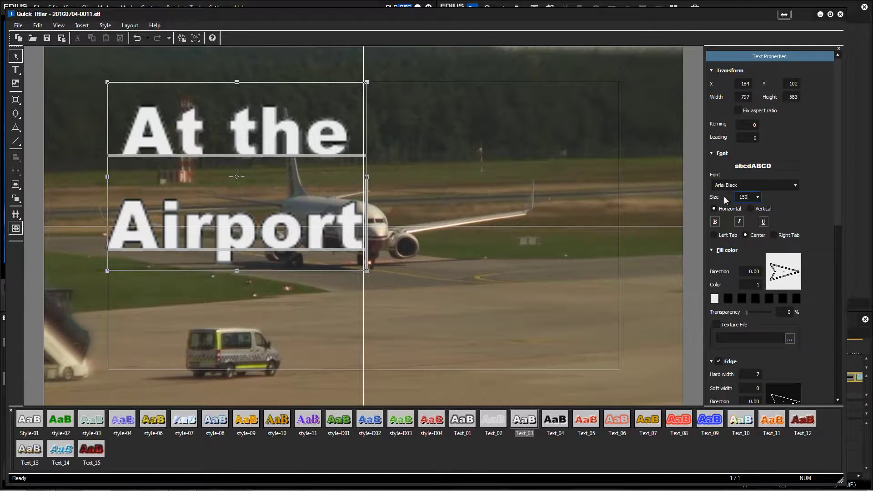
click(796, 184)
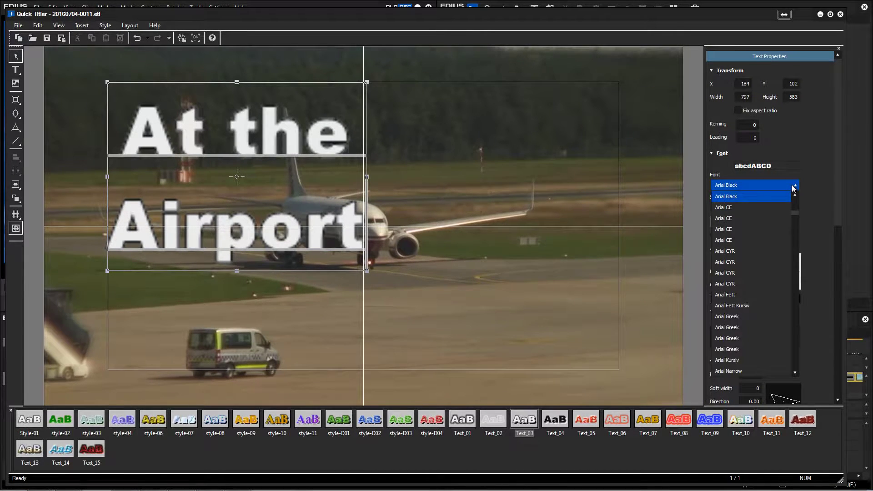
click(792, 187)
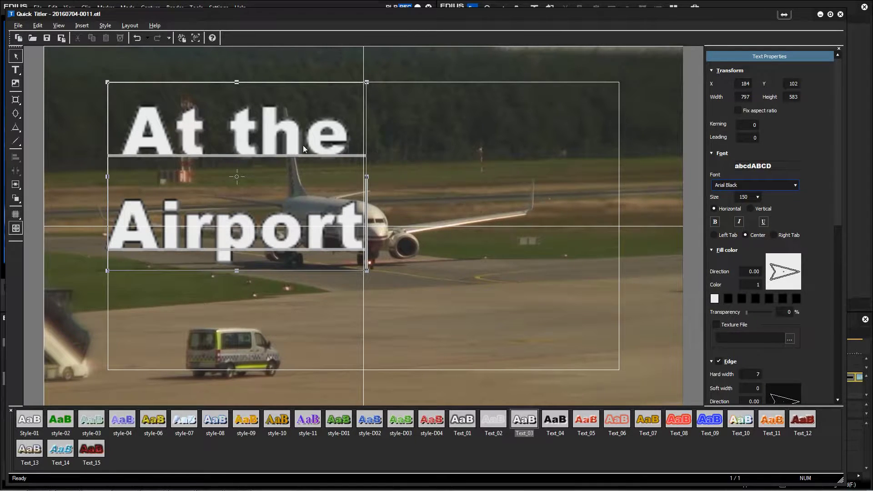
Add 'A day ' before the first line and lowercase 'At' to 'at'
click(178, 139)
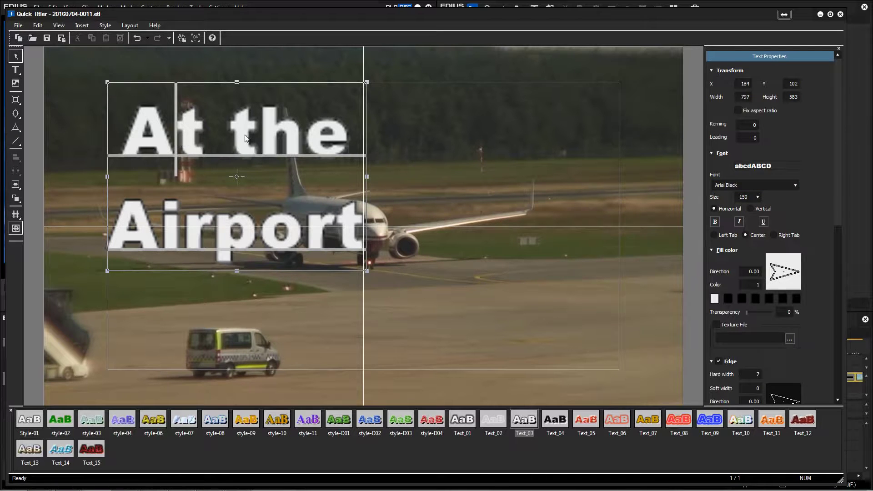
key(Home)
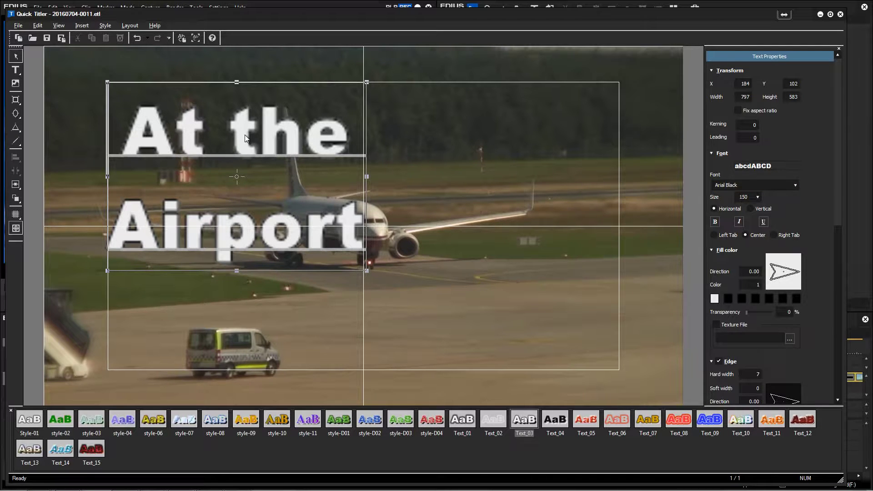
text(A)
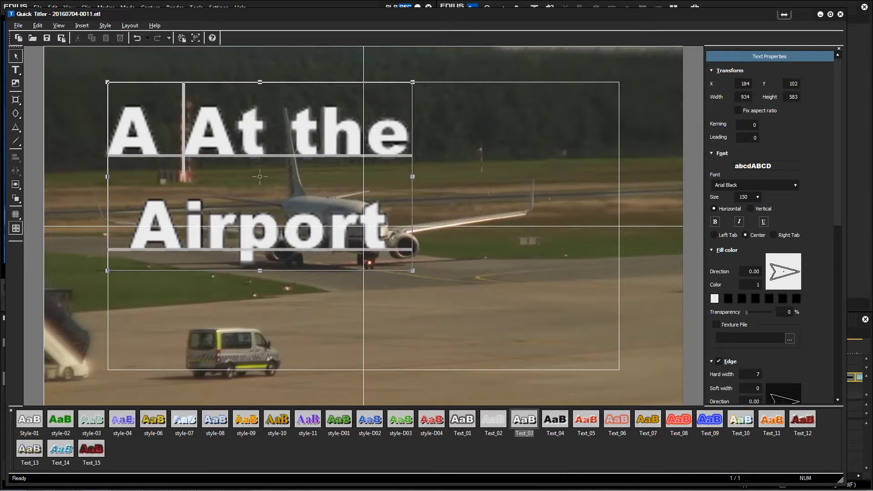
text( day)
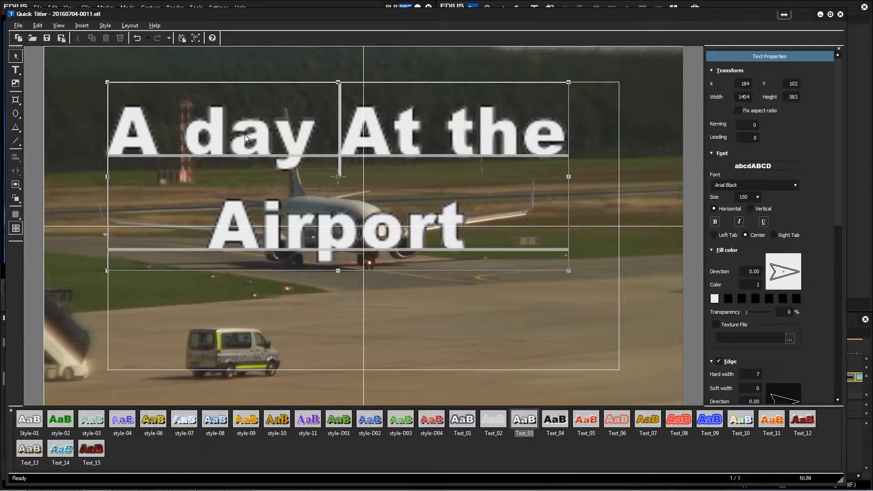
key(Delete)
text(a)
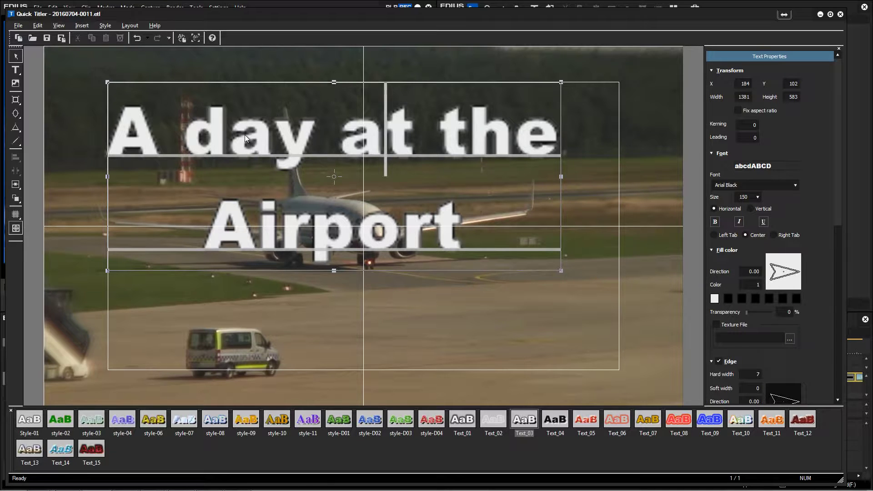
Try left and right alignment on the Airport line, then recentre it
click(716, 236)
click(761, 236)
click(774, 236)
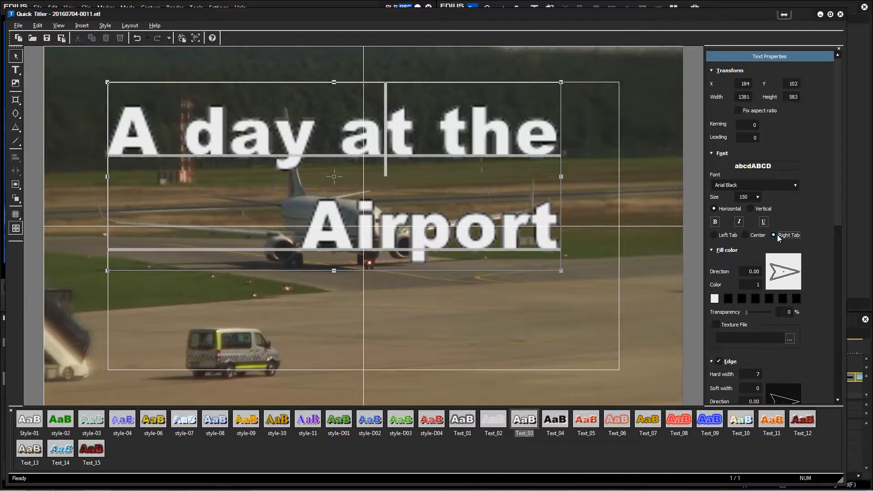
click(748, 236)
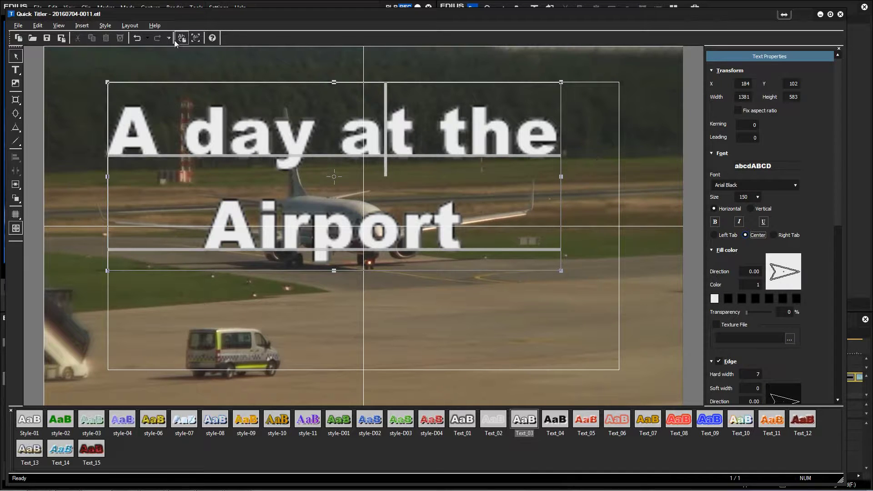
Center the title horizontally and vertically with Layout > Center in screen
click(137, 28)
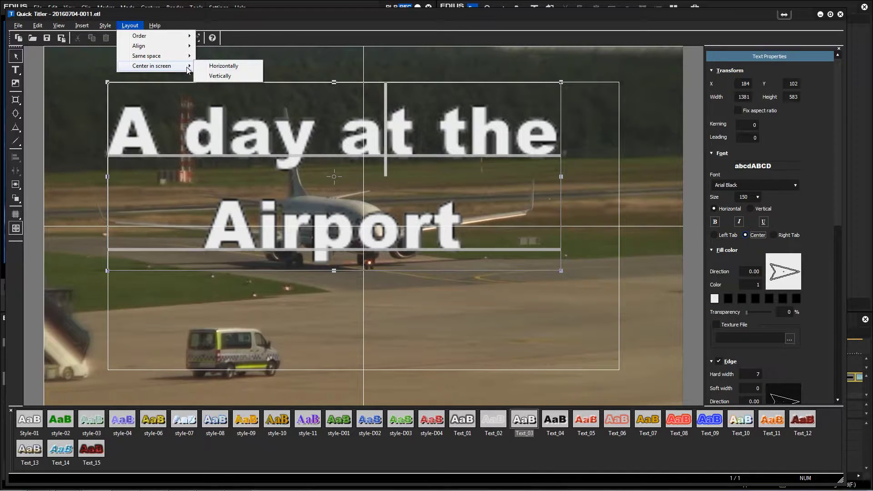
mouse_move(152, 65)
click(214, 68)
click(130, 25)
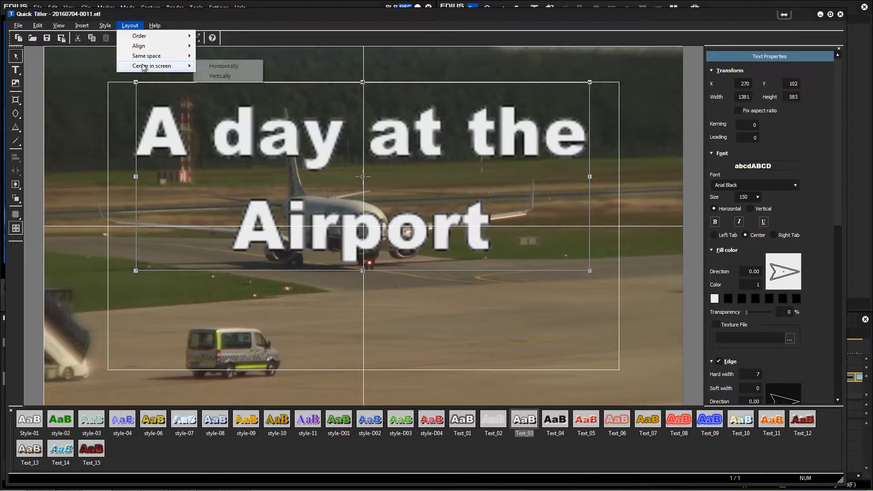
click(219, 75)
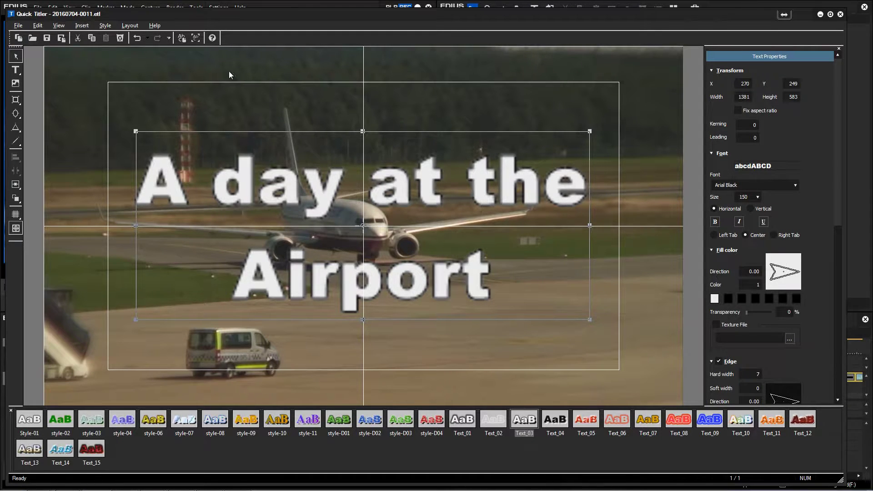
Give the title a soft drop shadow angled sideways with offset 25, checking the preview
click(193, 40)
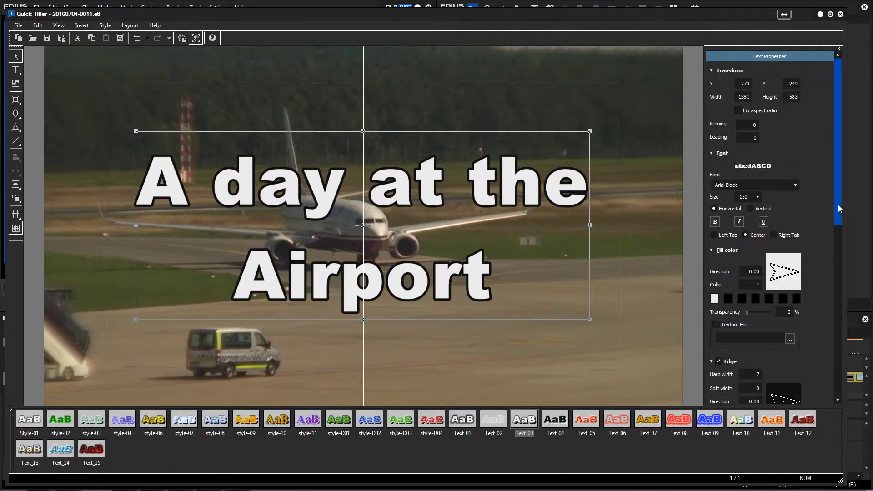
mouse_move(839, 205)
mouse_down()
mouse_move(839, 324)
mouse_move(830, 359)
mouse_up()
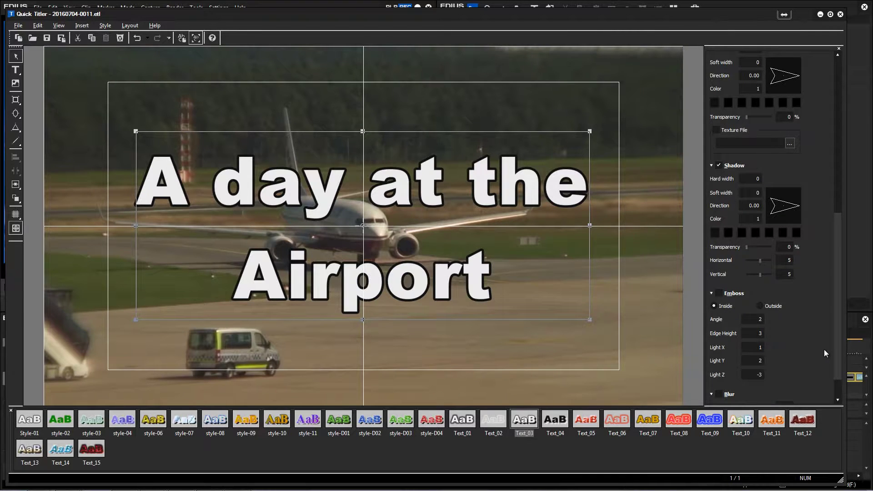
click(757, 195)
text(10)
key(Return)
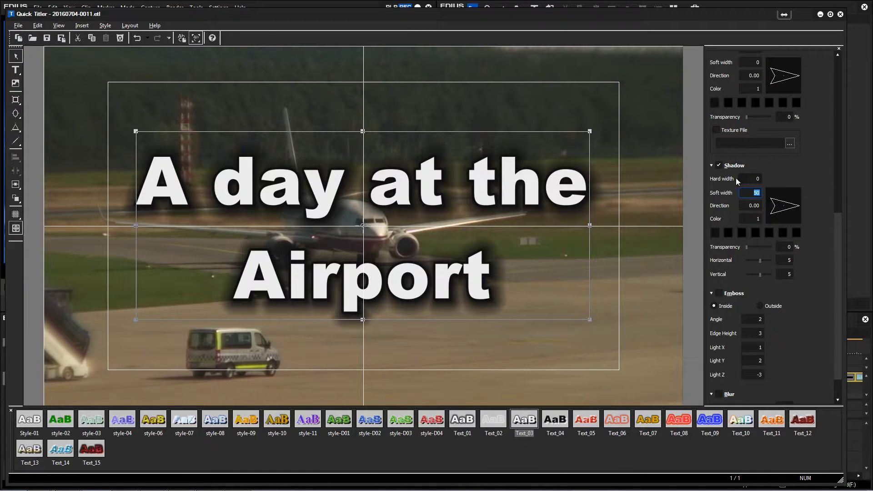
mouse_move(749, 208)
mouse_down()
mouse_move(765, 150)
mouse_move(805, 95)
mouse_move(773, 258)
mouse_up()
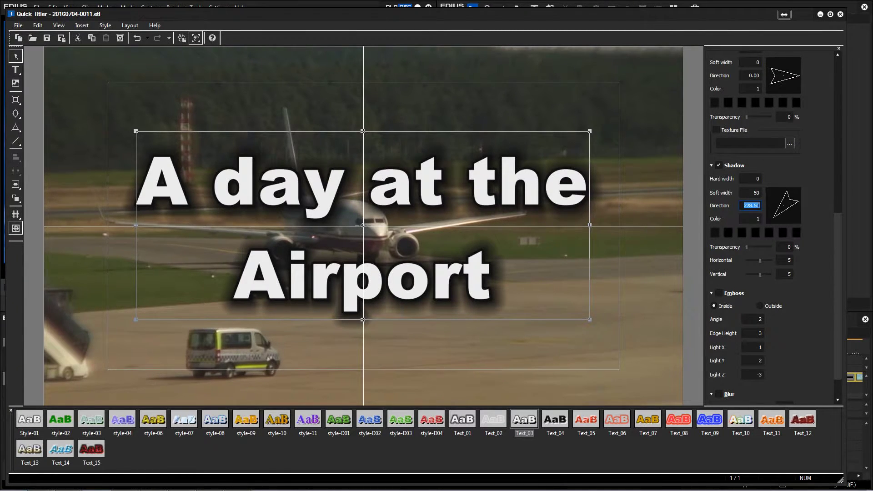
click(765, 261)
drag(760, 273, 757, 277)
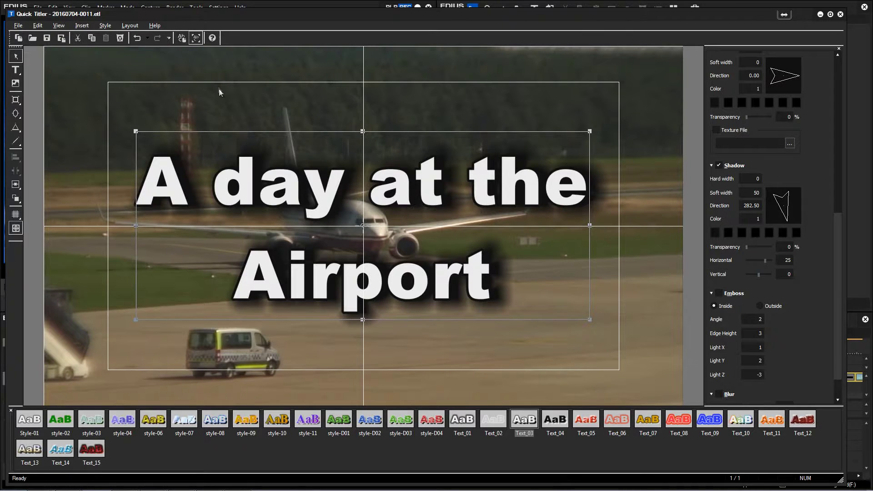
click(198, 42)
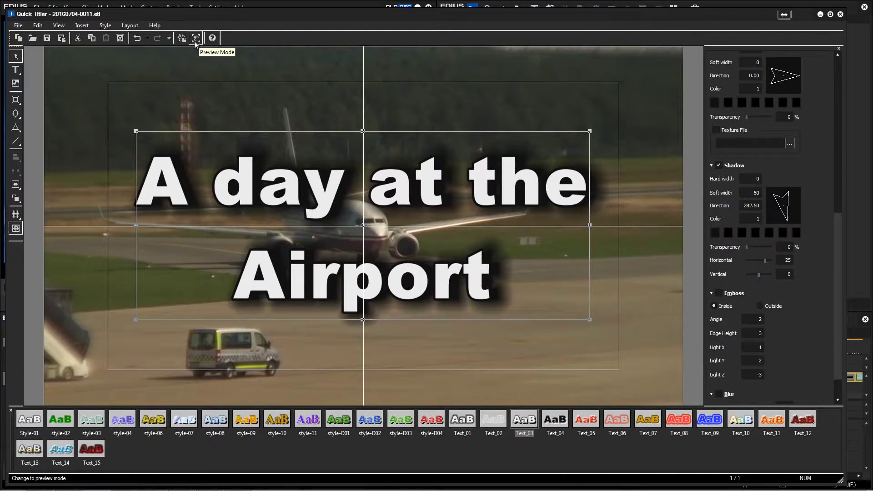
Save the title, preview it, then move its 1T clip near the start and shorten it
click(43, 39)
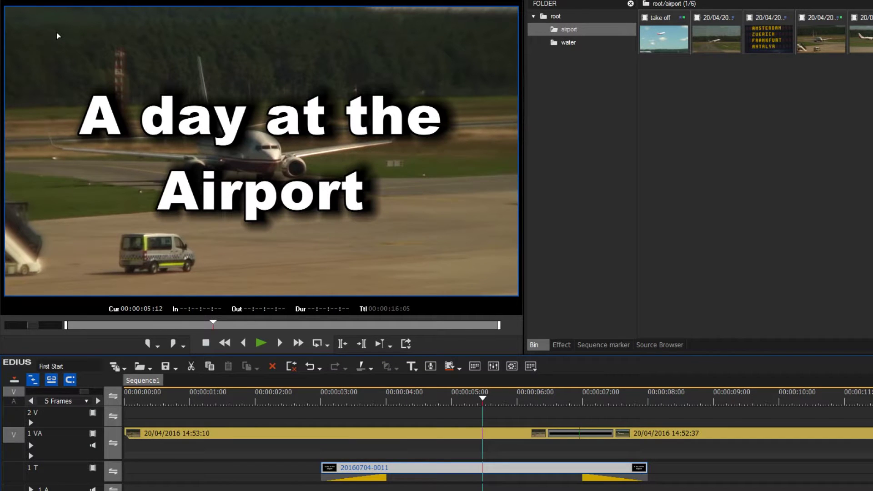
click(302, 392)
key(space)
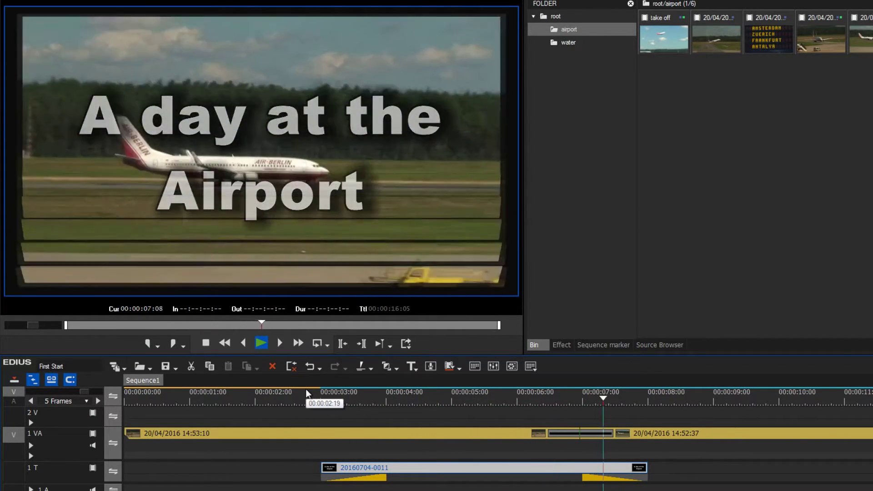
key(space)
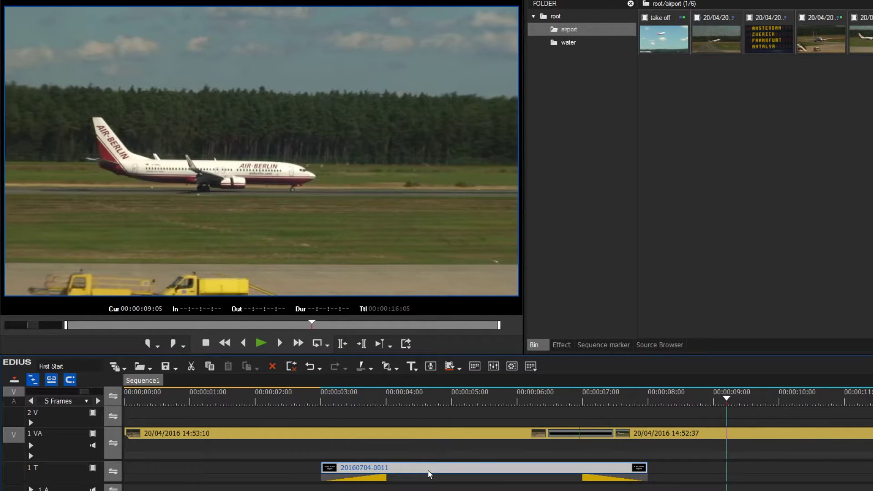
drag(428, 474, 251, 469)
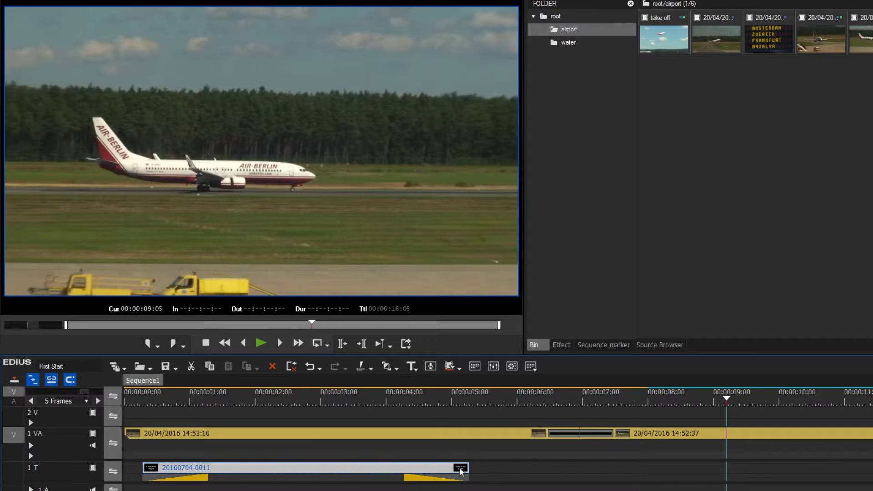
drag(467, 471, 384, 475)
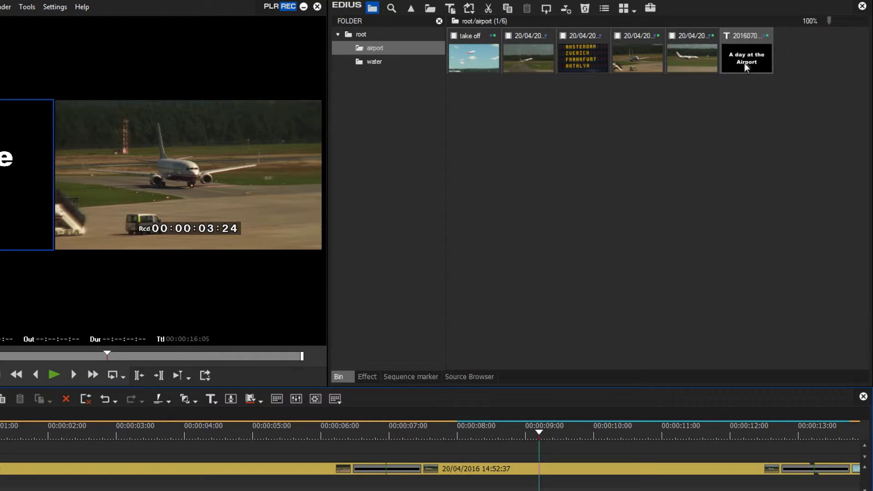
Create a 'titles' folder under root in the bin
click(749, 63)
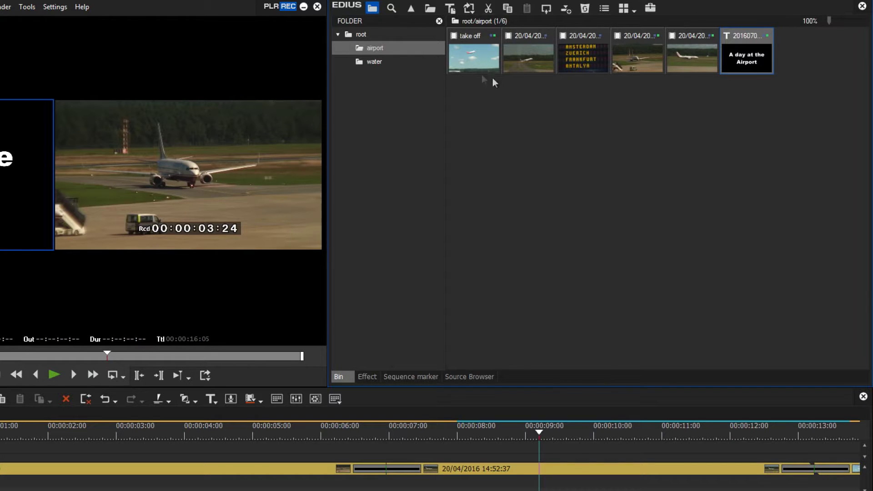
right_click(367, 38)
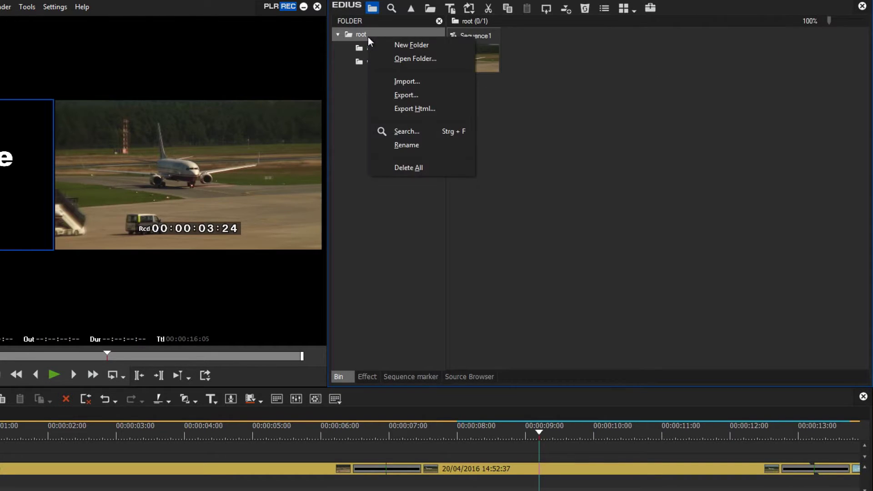
click(380, 46)
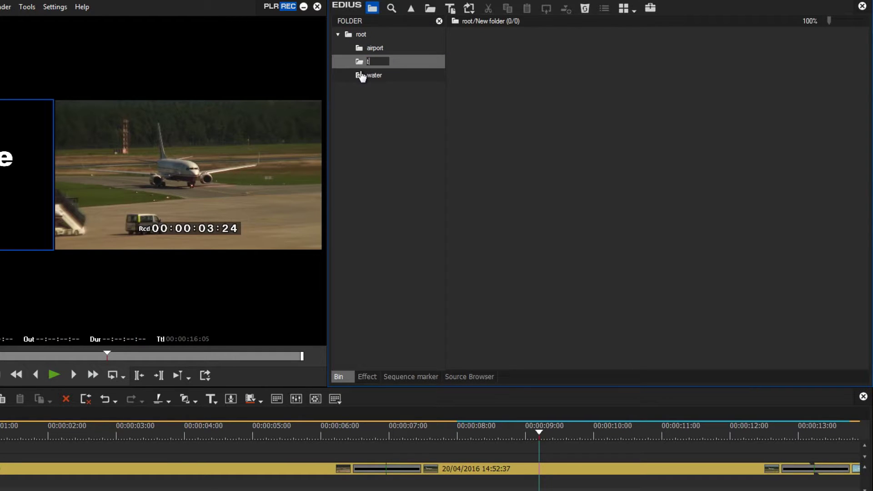
text(titles)
key(Return)
Move the 'A day at the Airport' title from the airport folder into titles
click(376, 49)
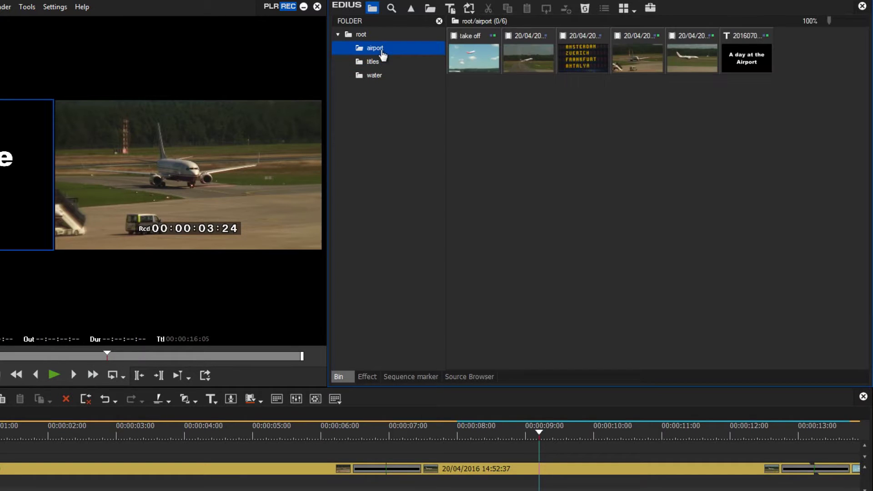
drag(746, 56, 394, 63)
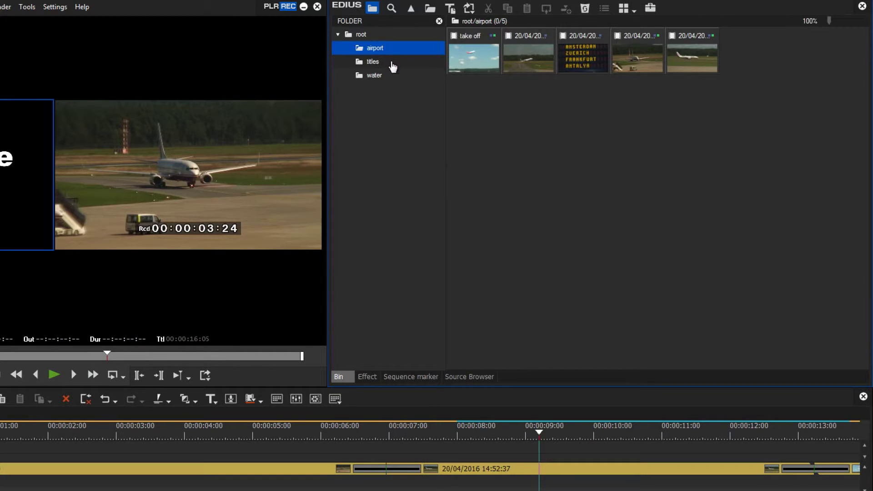
click(393, 64)
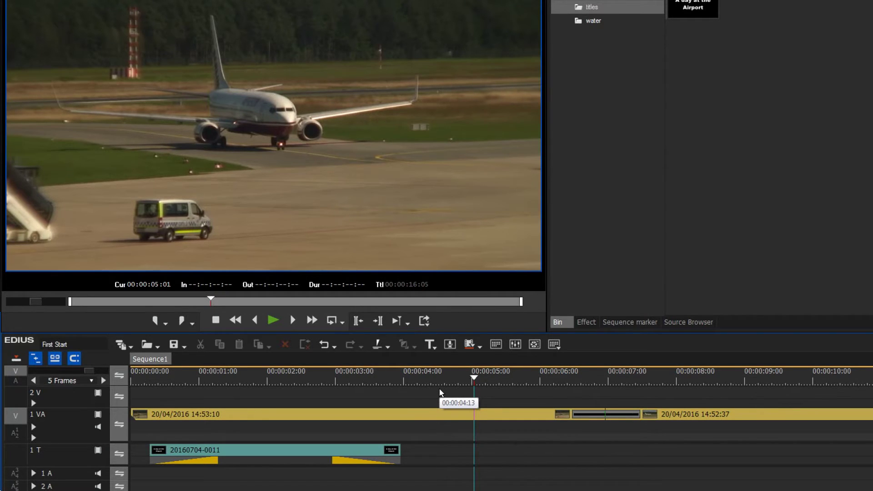
Move the video destination patch from track 1 VA to the empty 2 V track
click(17, 417)
drag(17, 418, 20, 396)
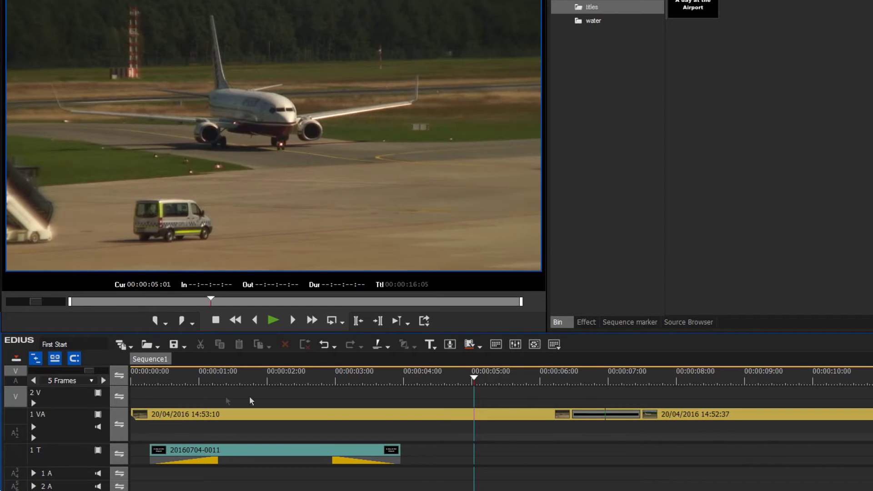
click(434, 349)
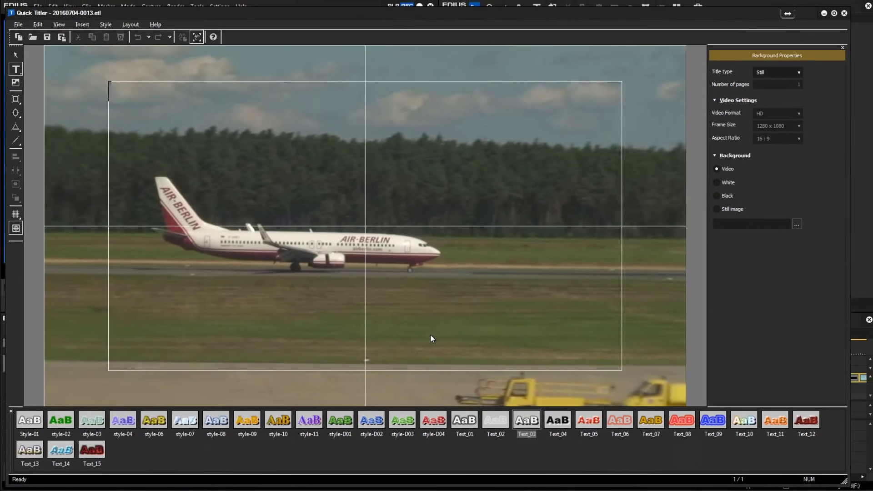
text(My )
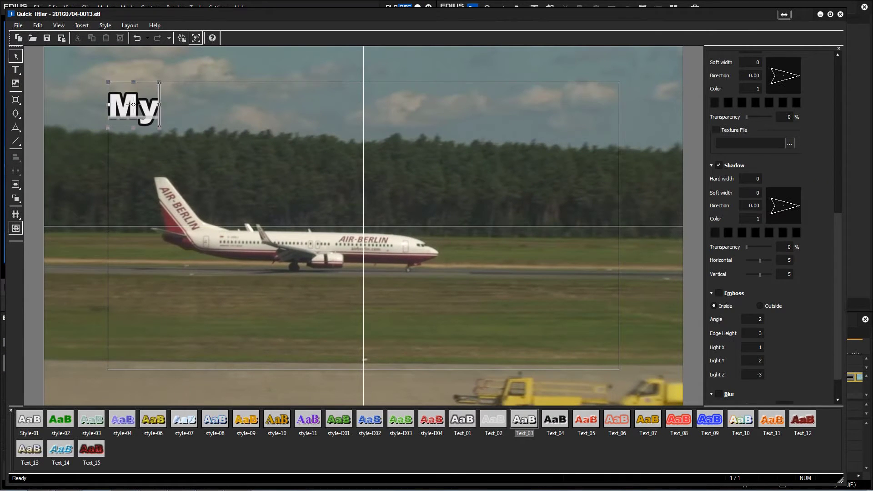
text(title)
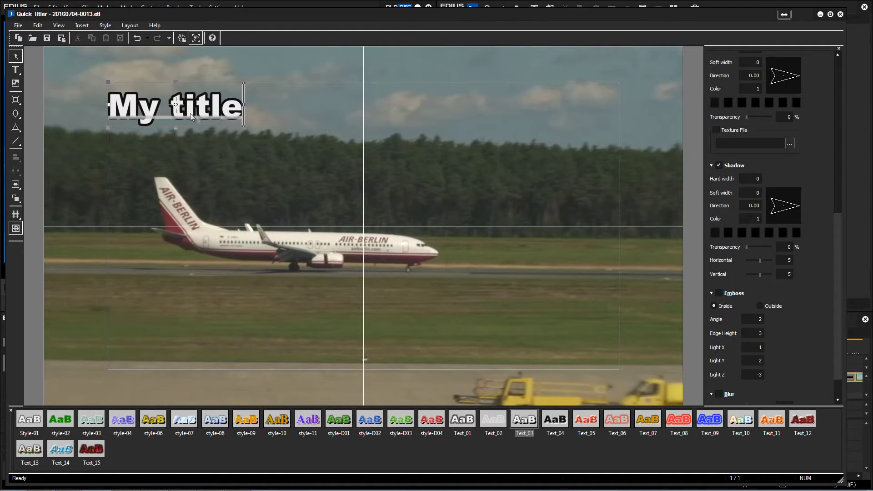
Save and close the 'My title' title so it lands on track 2 V
click(48, 38)
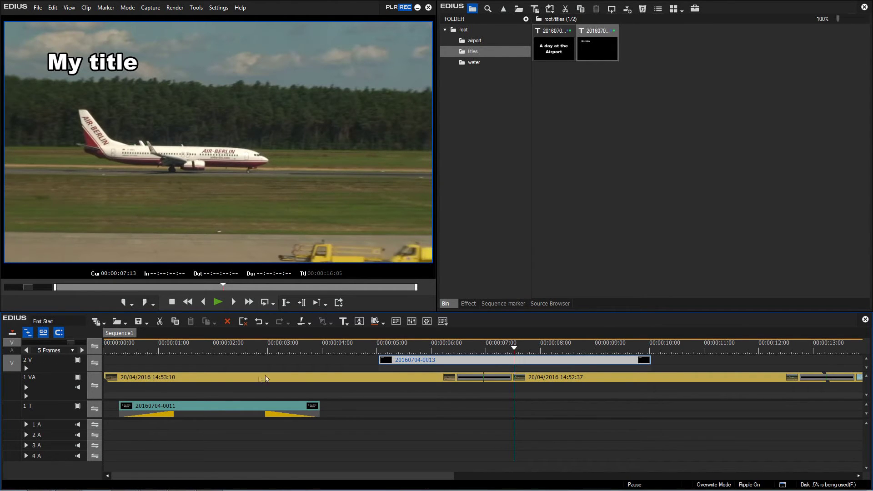
Slide the 'My title' clip along track 2 V to span about 6 to 11 seconds
drag(389, 349, 581, 360)
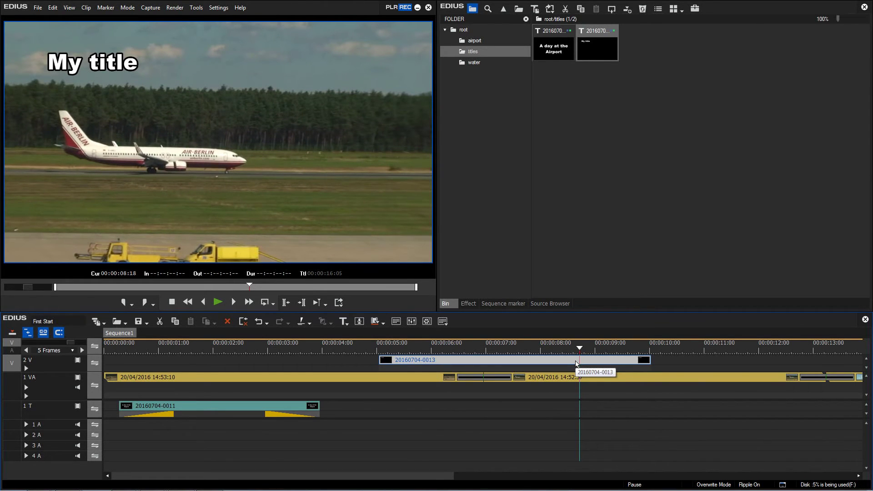
drag(551, 364, 332, 368)
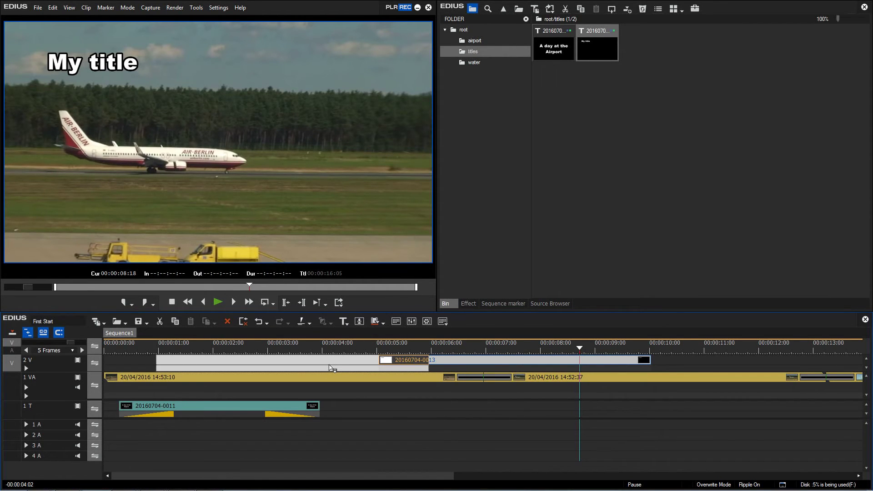
drag(333, 368, 413, 361)
mouse_move(553, 387)
mouse_down()
mouse_move(567, 367)
mouse_move(615, 363)
mouse_up()
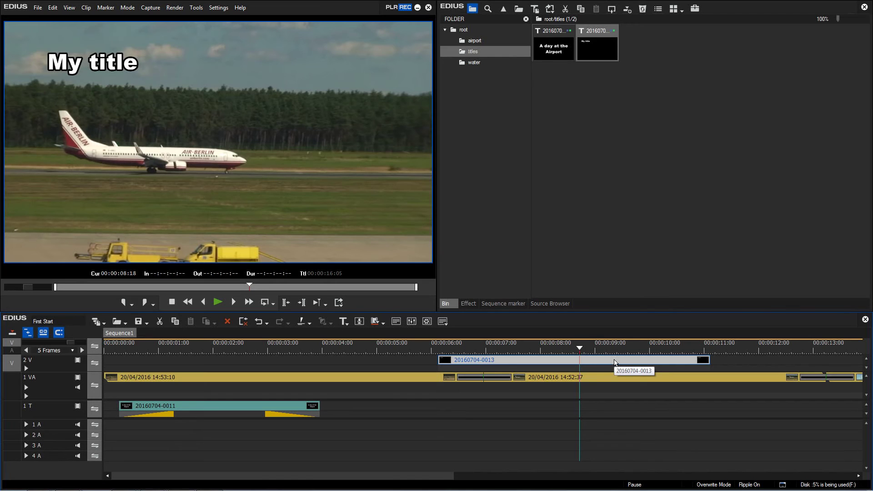